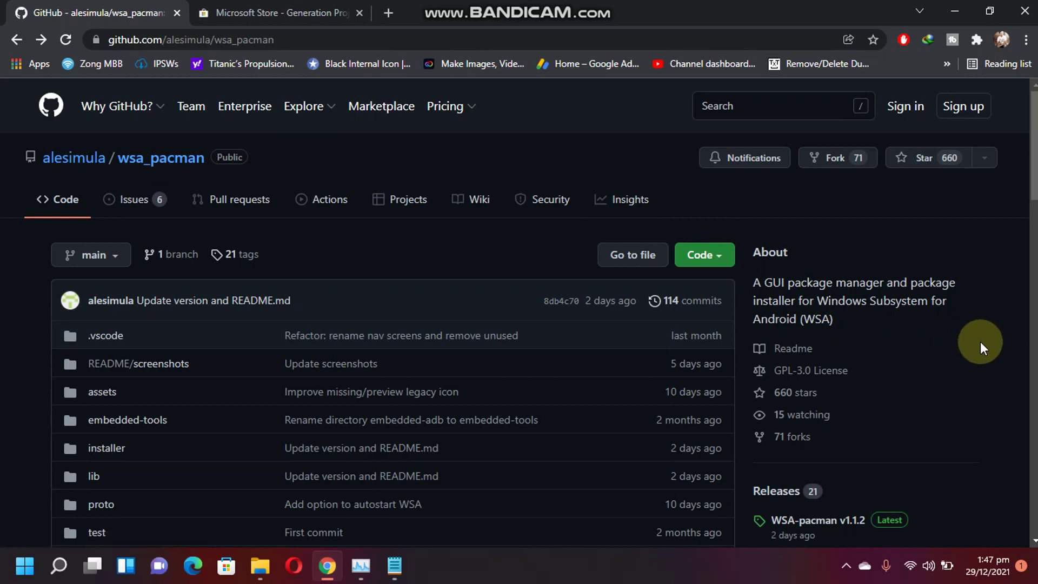
Step: Open the WSA-pacman v1.1.2 release from the wsa_pacman repo and scroll down to its Assets
scroll(981, 342, "down", 10)
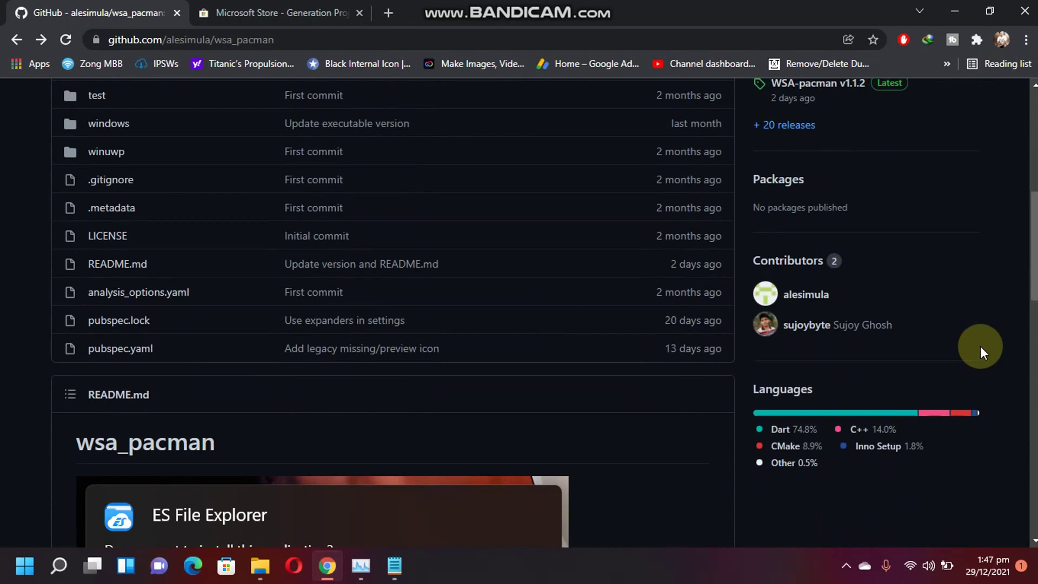
scroll(988, 385, "down", 15)
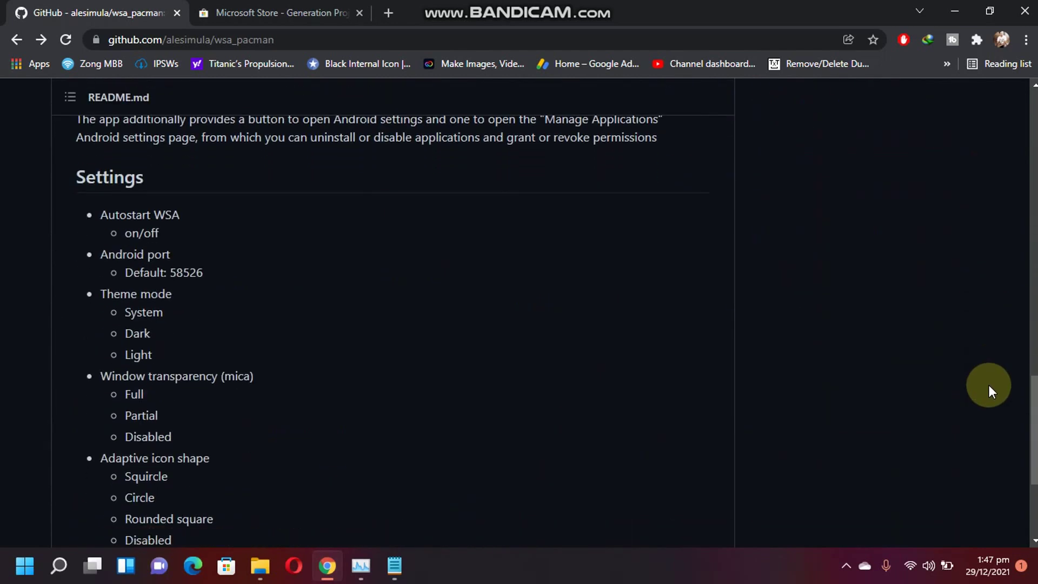
scroll(988, 385, "up", 20)
scroll(973, 396, "down", 1)
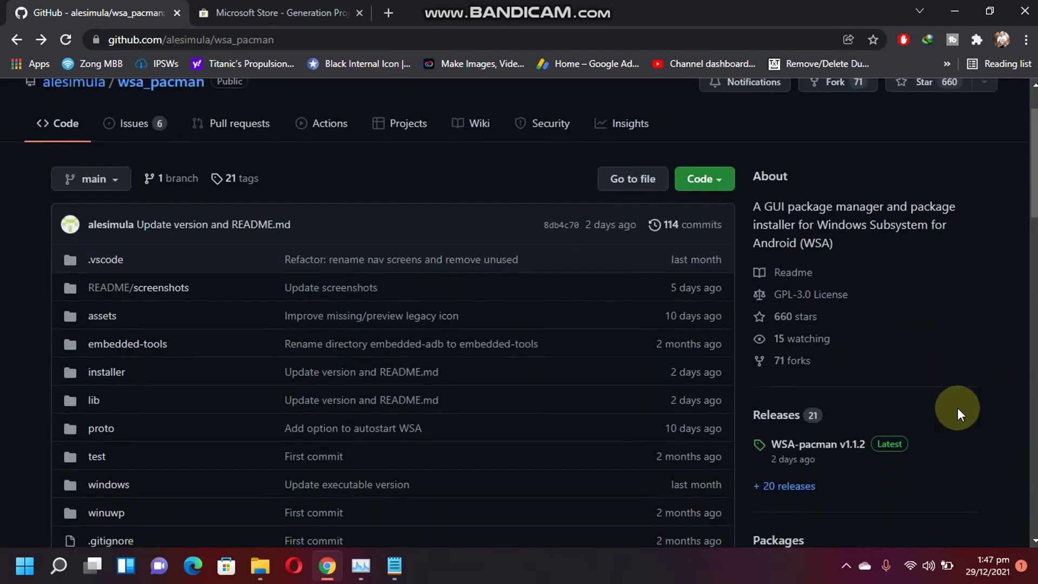
left_click(819, 448)
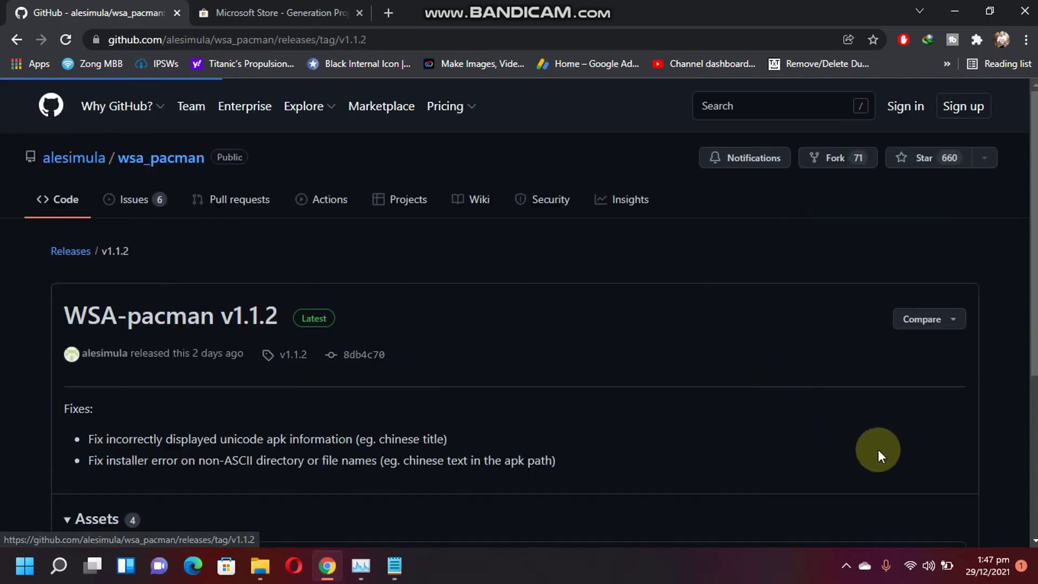
scroll(492, 359, "down", 3)
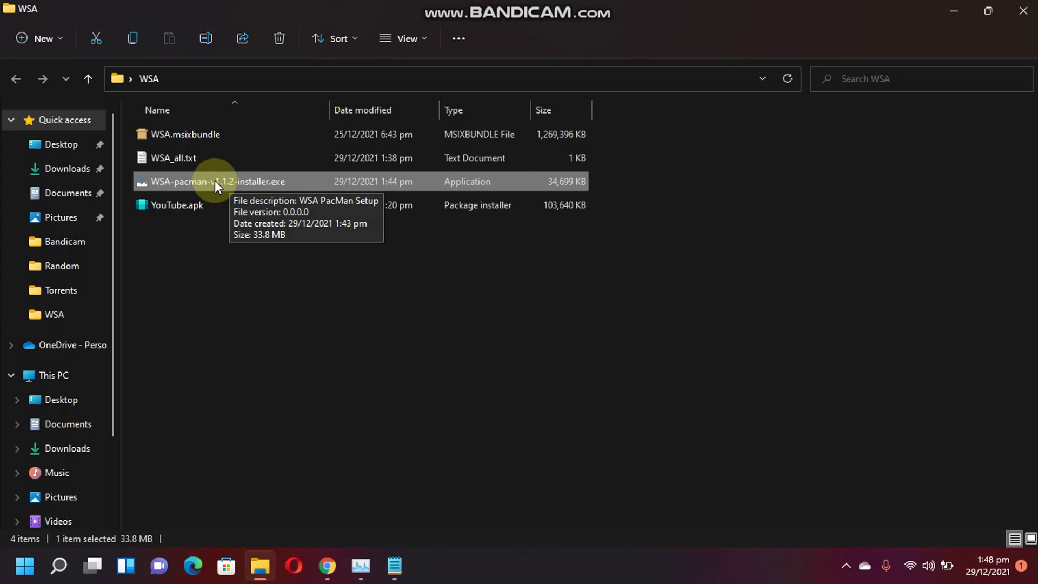
Step: Run WSA-pacman-v1.1.2-installer.exe, keeping the .apk association, and complete the installation
right_click(216, 180)
left_click(262, 229)
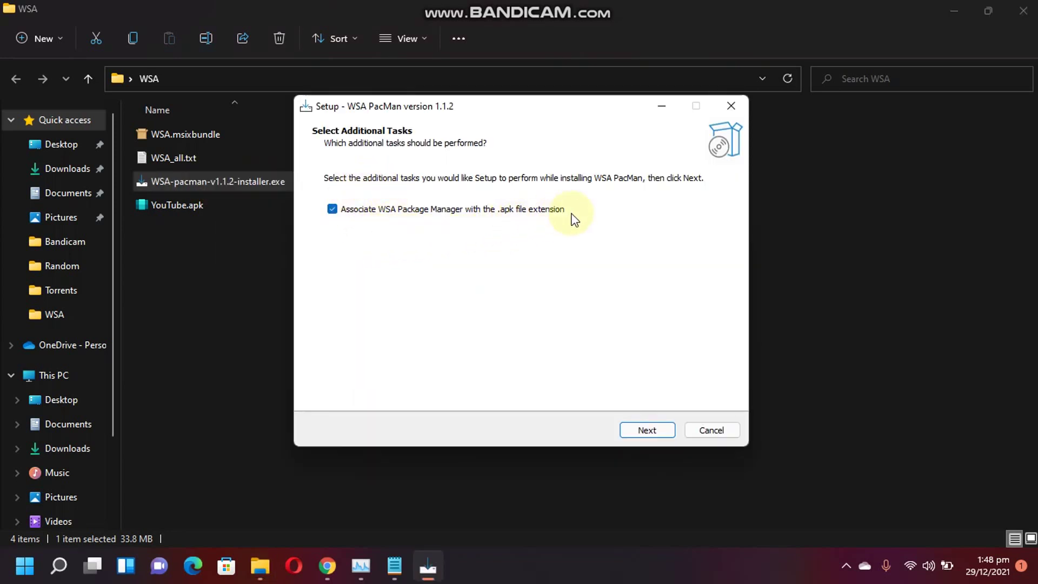
left_click(659, 431)
left_click(643, 432)
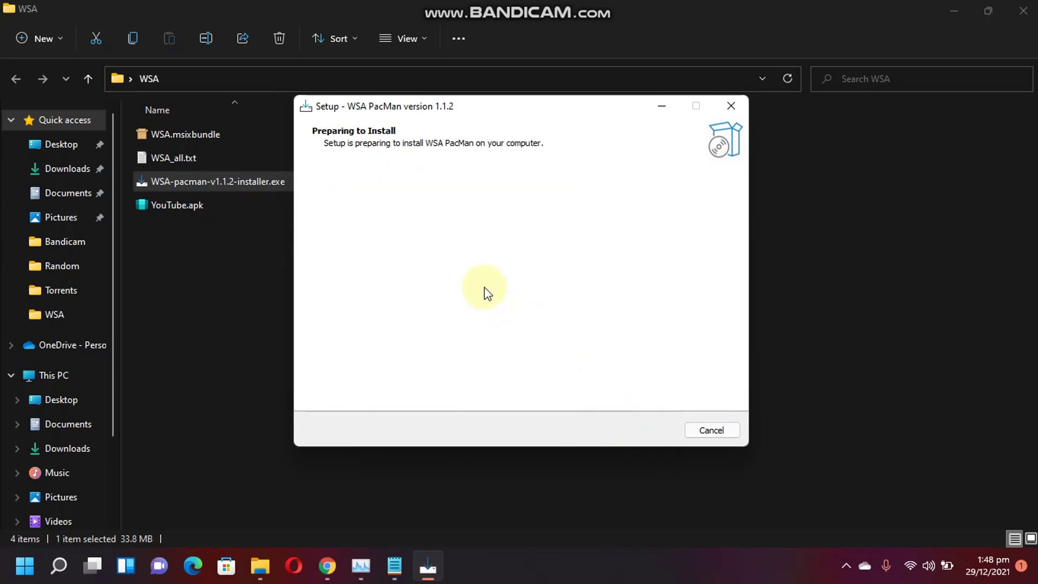
left_click(639, 429)
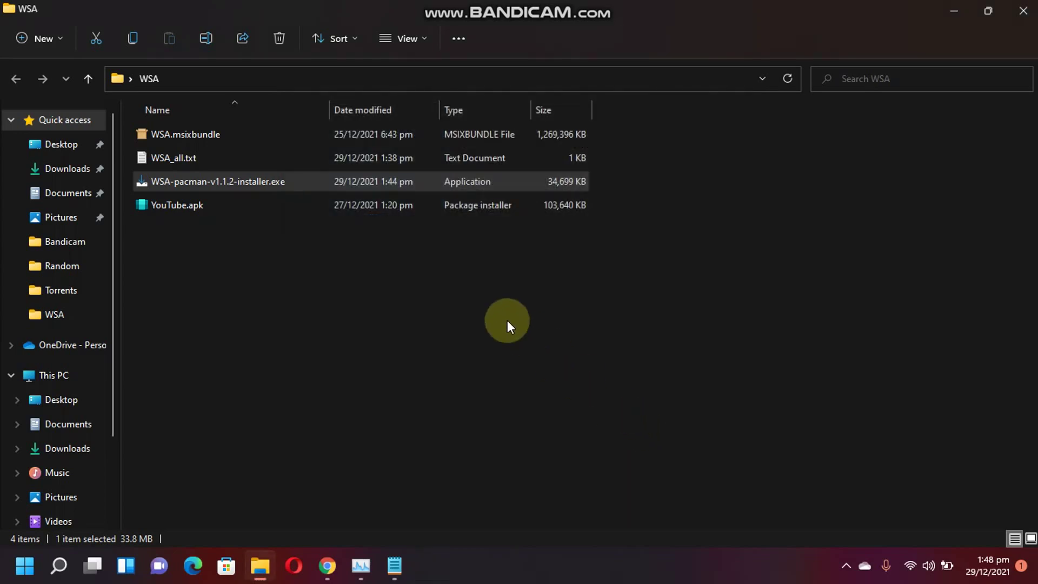
key("super")
Step: Launch WSA PacMan from Start, then search Start for 'sub' to find the WSA Settings app
left_click(342, 397)
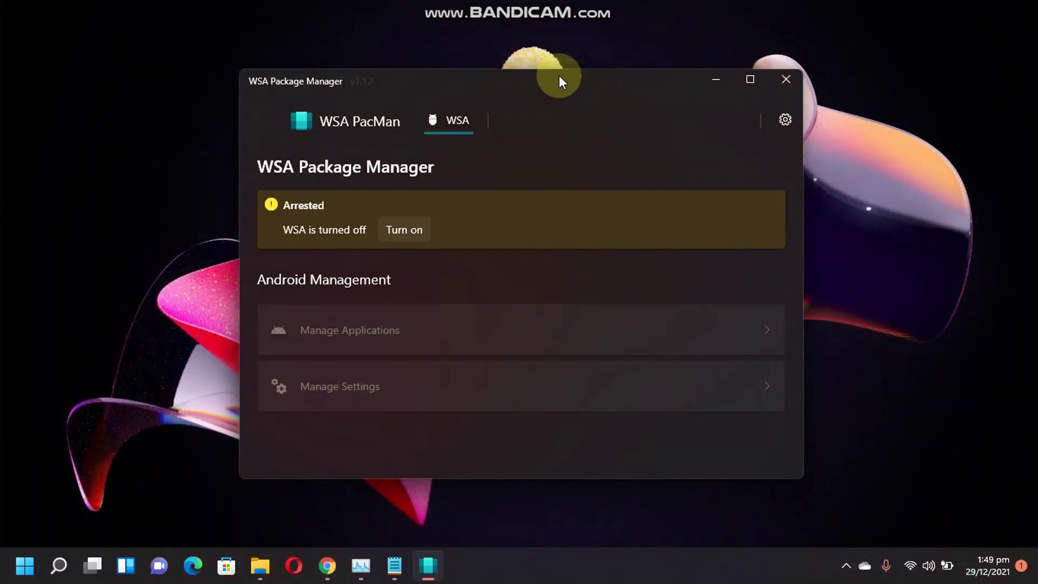
left_click(25, 565)
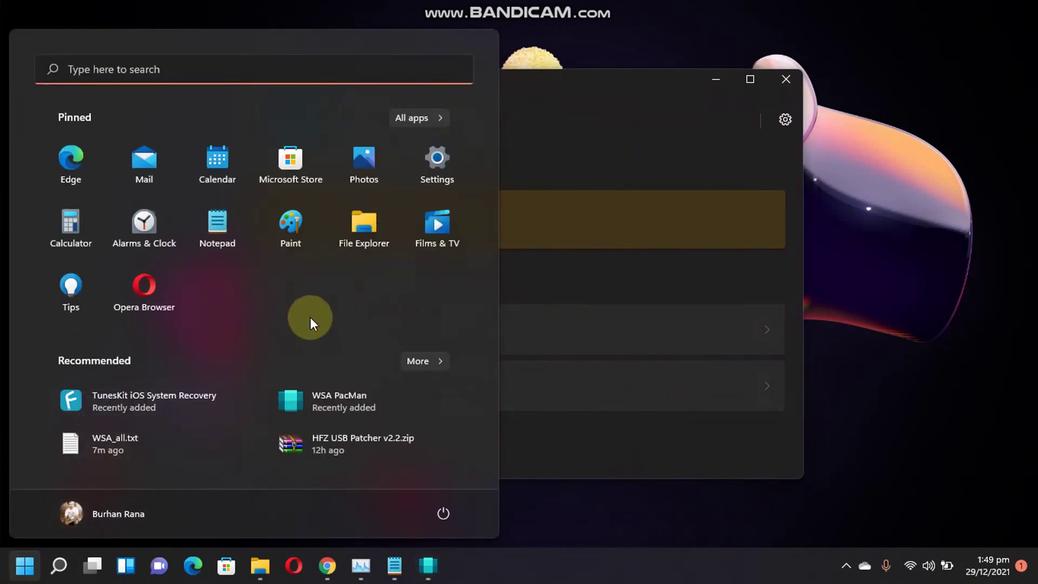
type("sub")
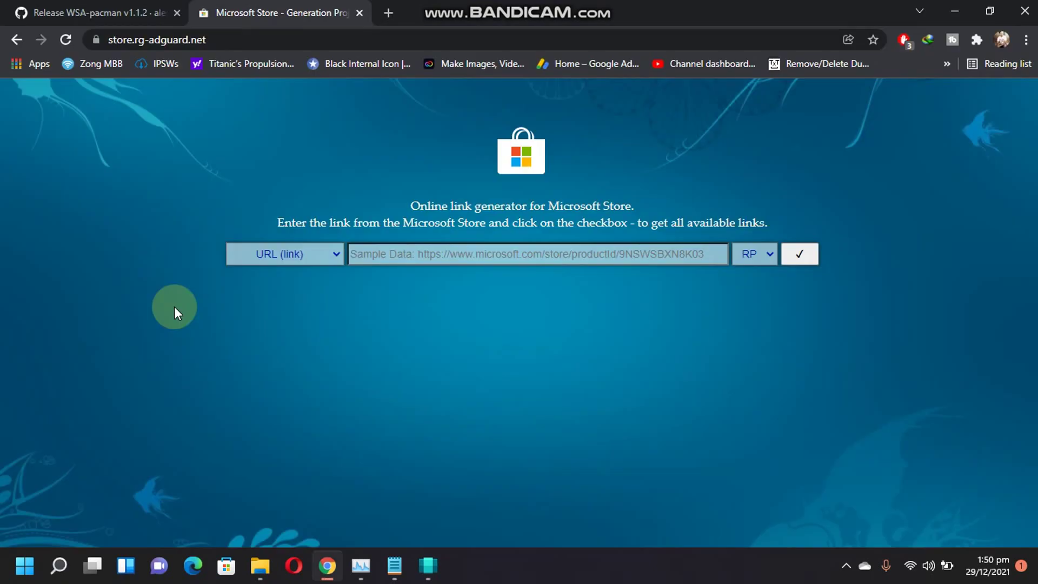
Step: Select Chrome's address bar, then bring the WSA_all.txt notes in Notepad to the front
left_click(246, 38)
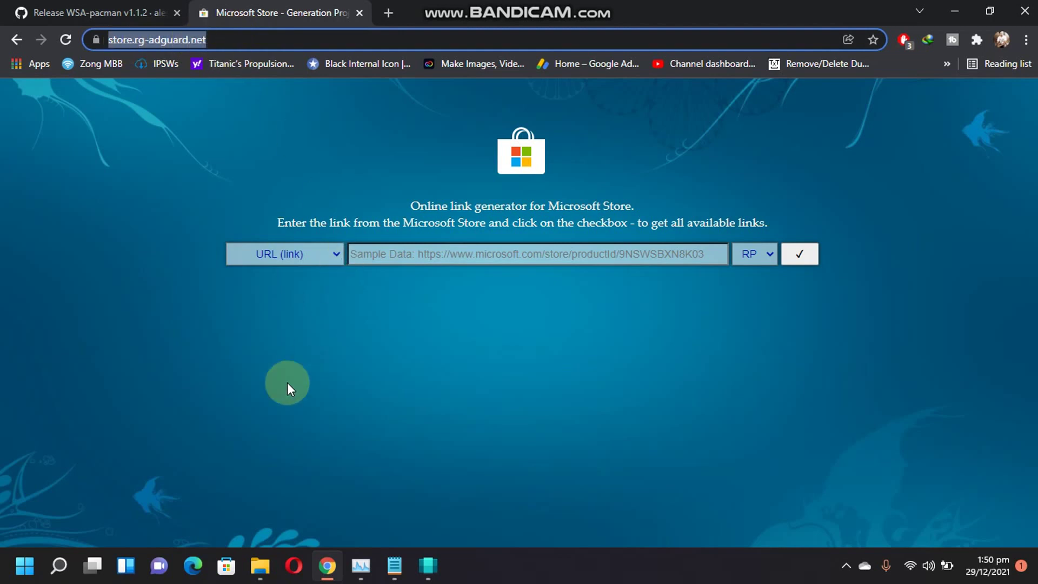
left_click(394, 565)
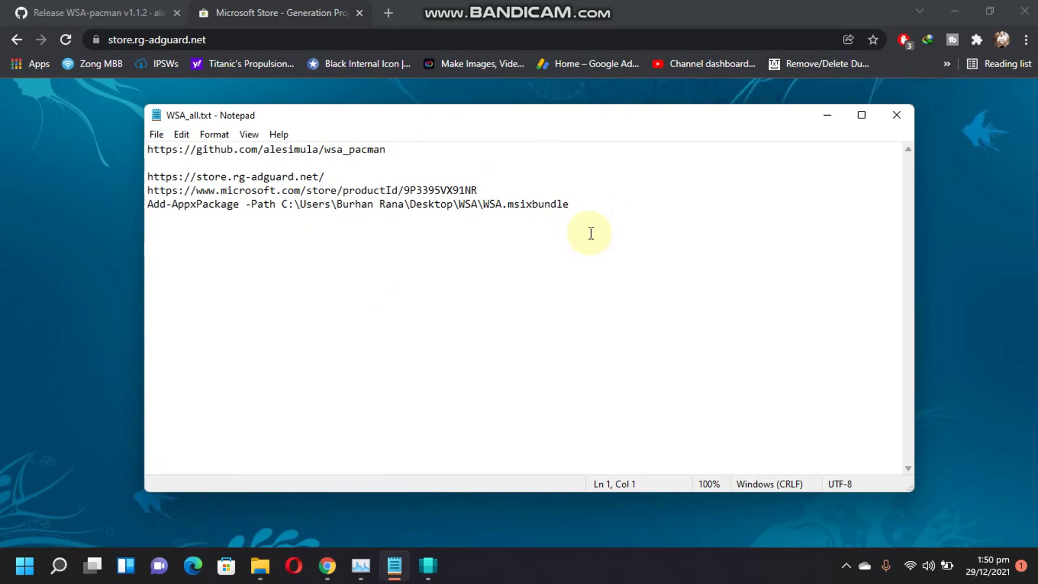
Step: Copy the microsoft.com/store/productId link (9P3395VX91NR) from WSA_all.txt
left_click(331, 177)
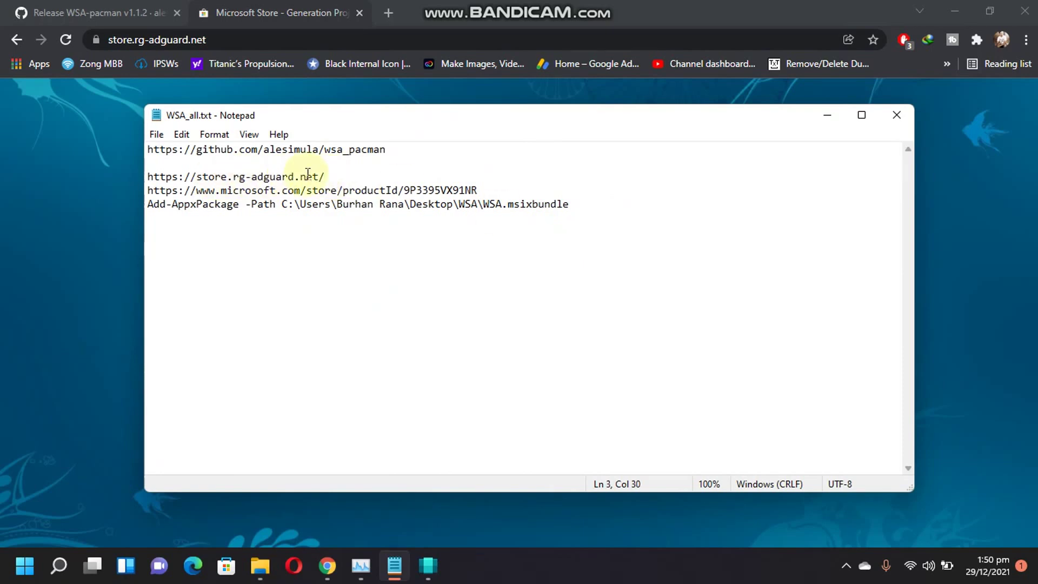
left_click_drag(145, 190, 476, 190)
right_click(443, 192)
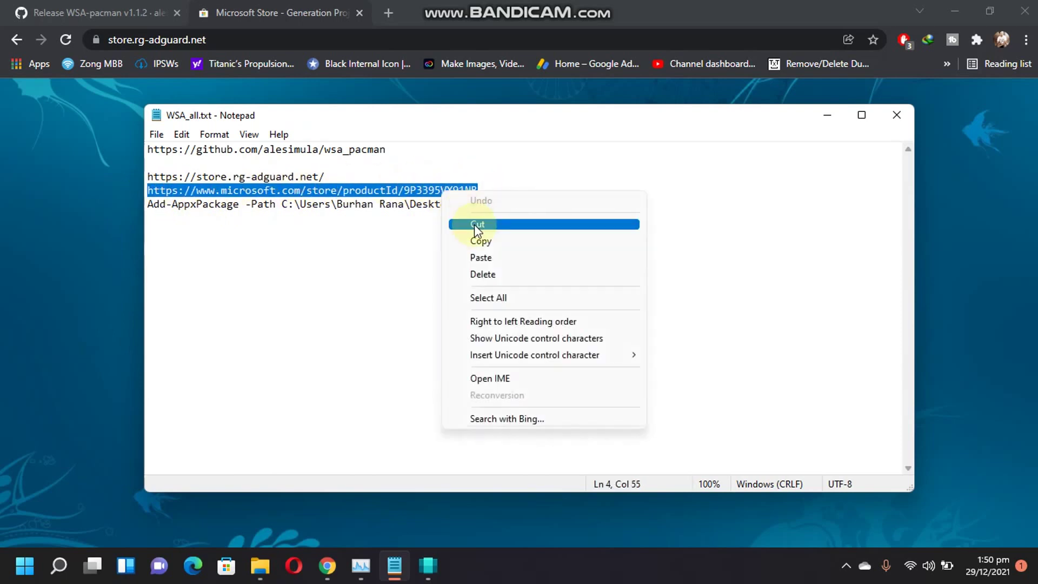
left_click(480, 241)
Step: Paste the Store link into store.rg-adguard.net and generate its Slow-channel download links
left_click(827, 115)
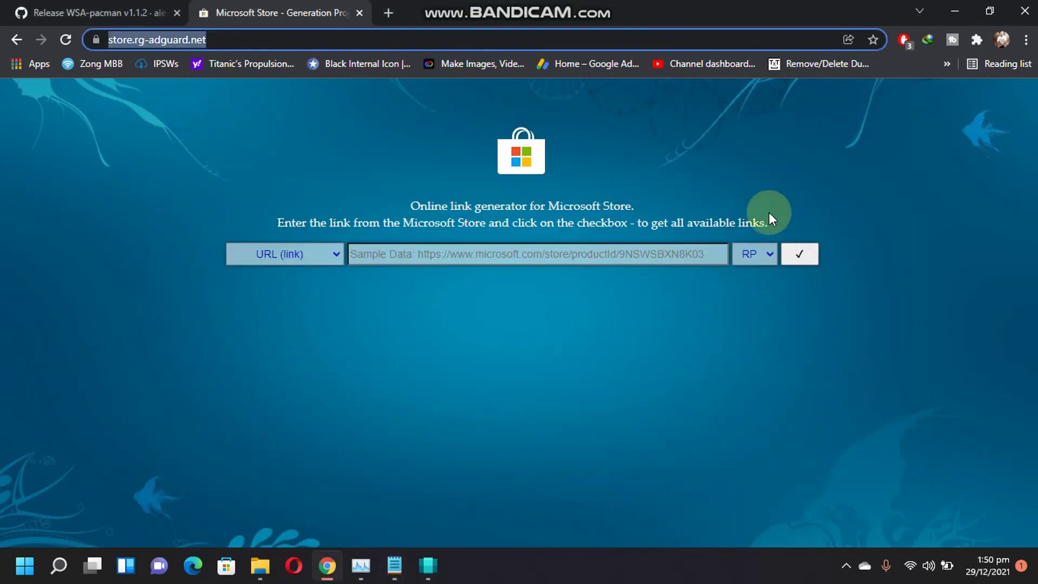
left_click(642, 253)
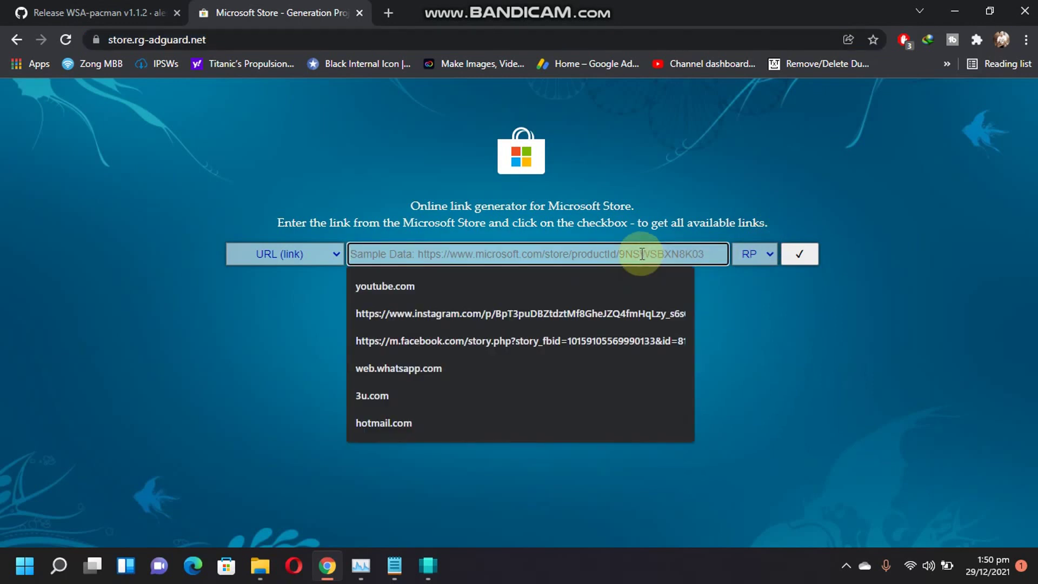
key("ctrl+v")
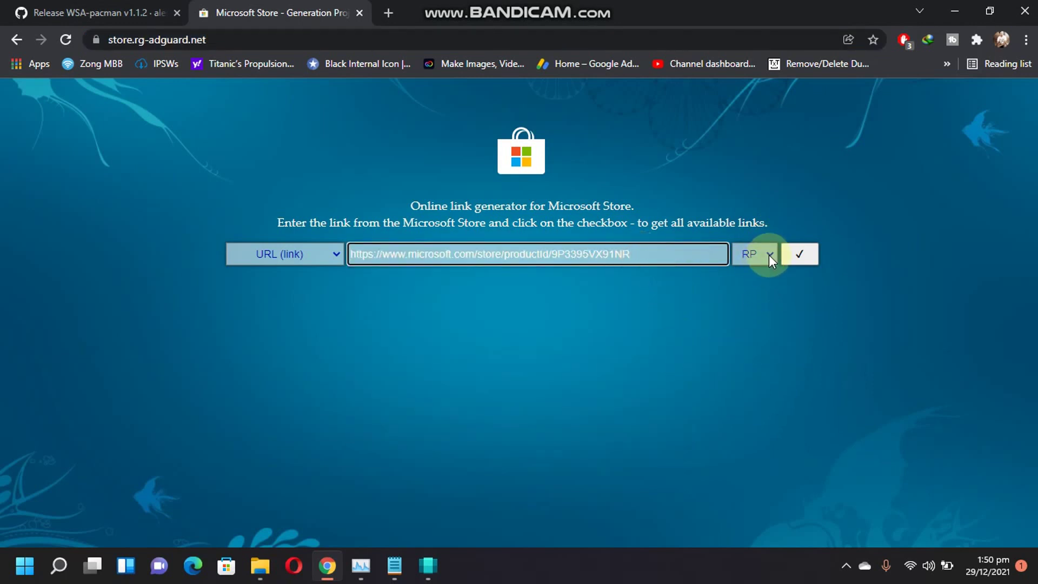
left_click(768, 254)
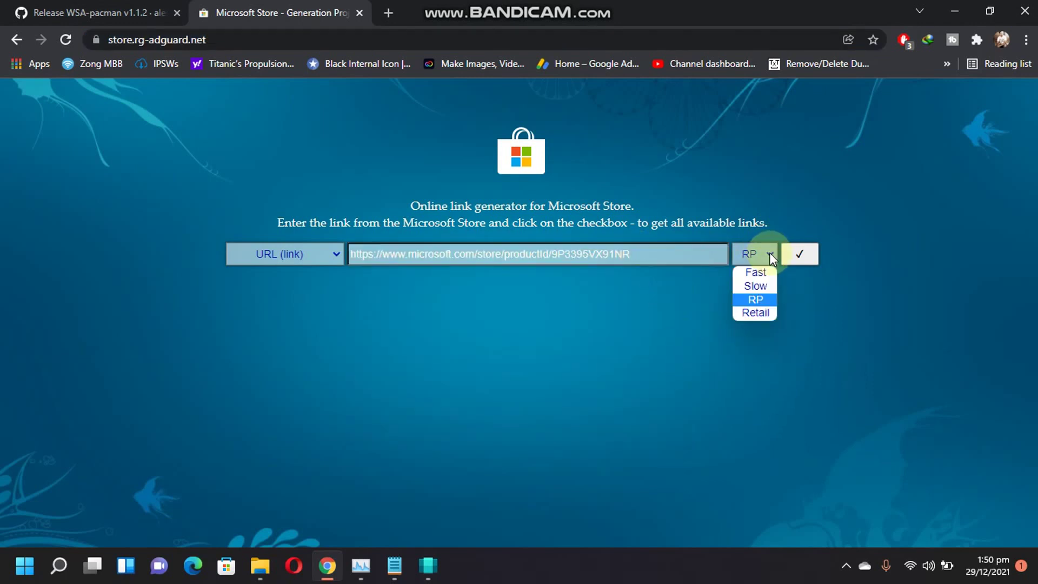
left_click(756, 286)
left_click(800, 254)
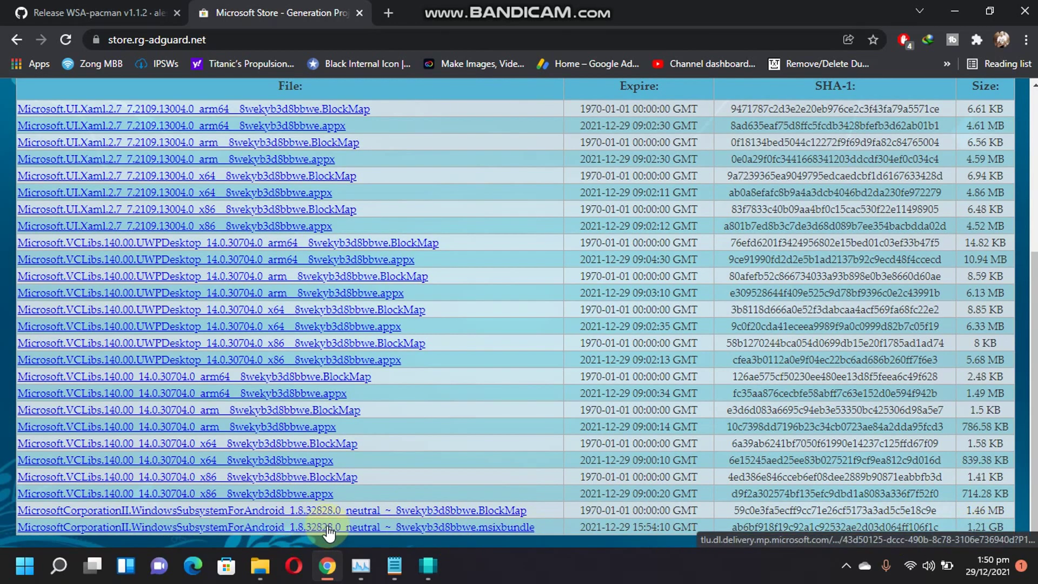
left_click(327, 566)
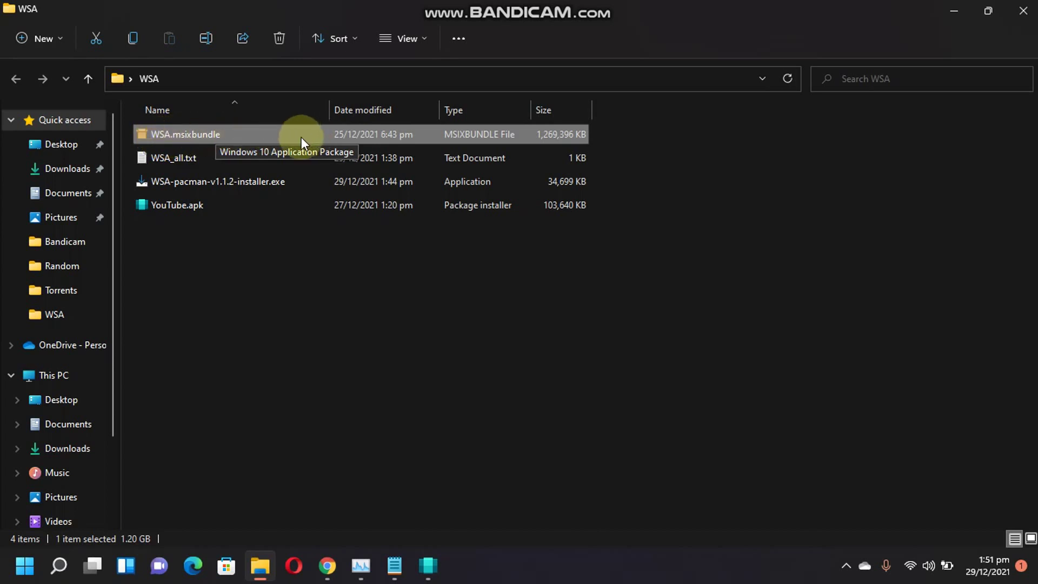
Step: Launch Windows PowerShell as administrator
key("super+d")
left_click(25, 566)
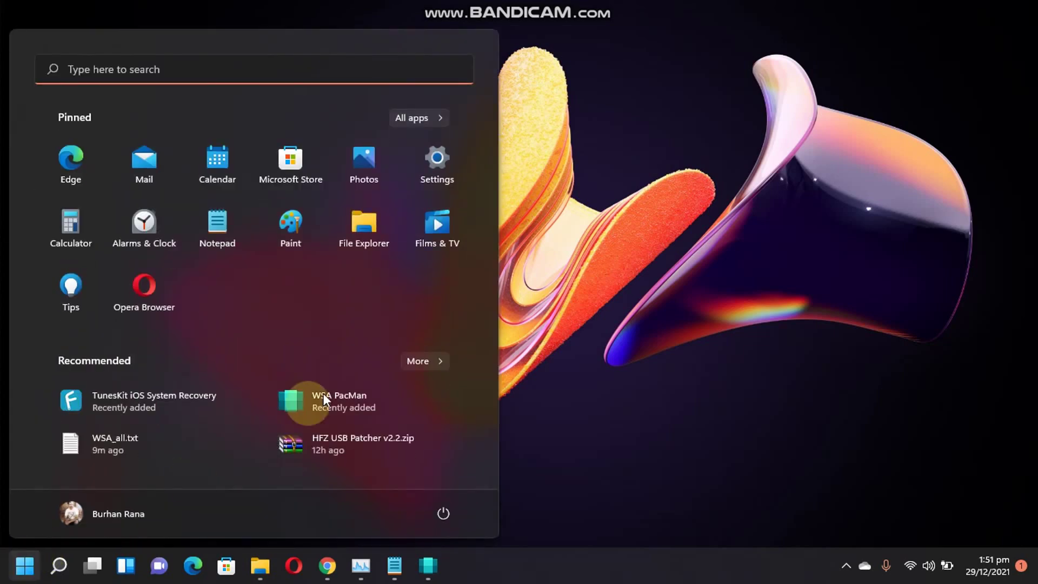
type("power")
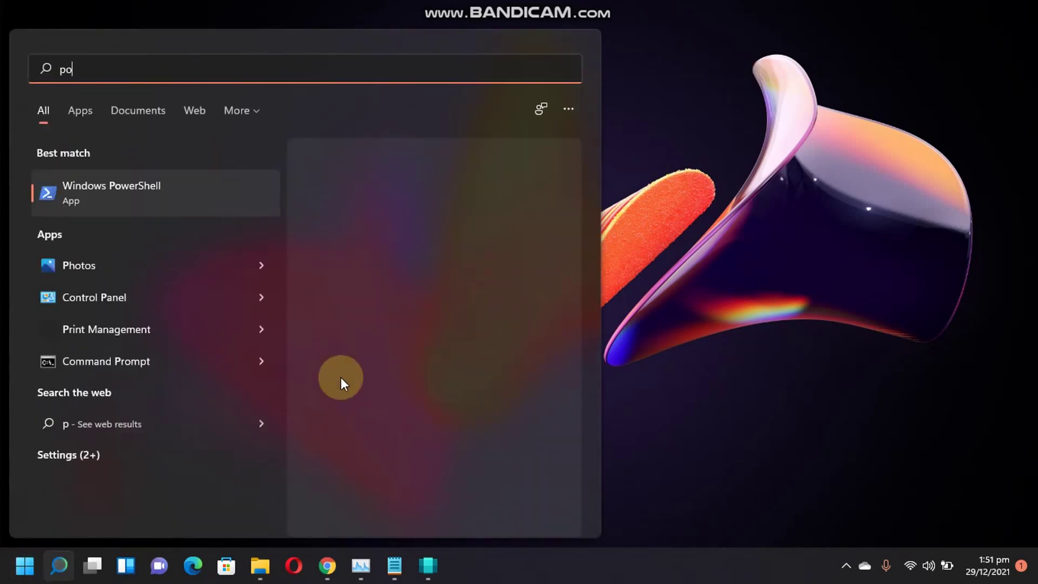
right_click(122, 184)
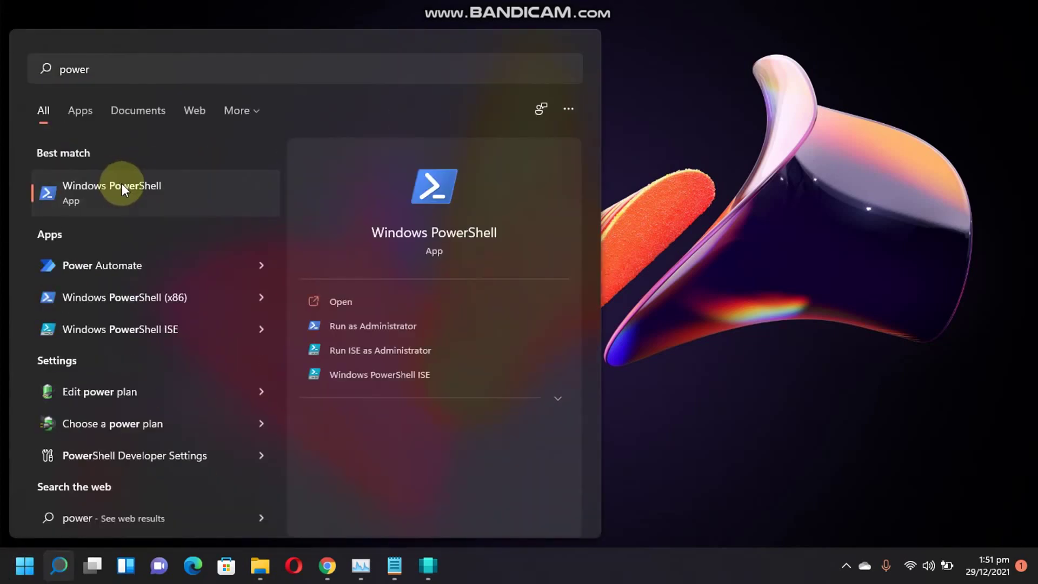
left_click(180, 204)
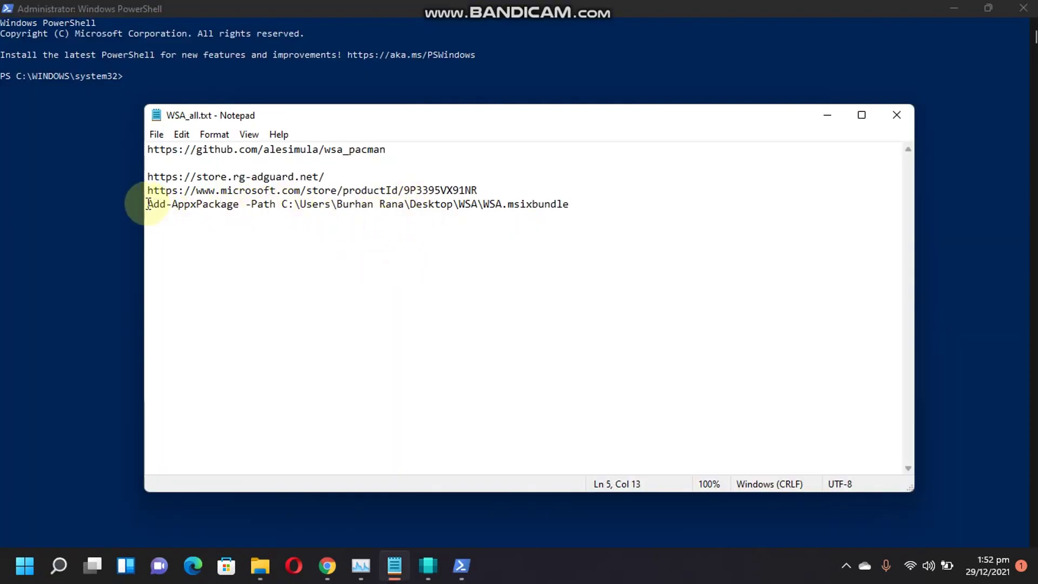
Step: Copy the Add-AppxPackage install command from Notepad and paste it at the admin PowerShell prompt
left_click(284, 202)
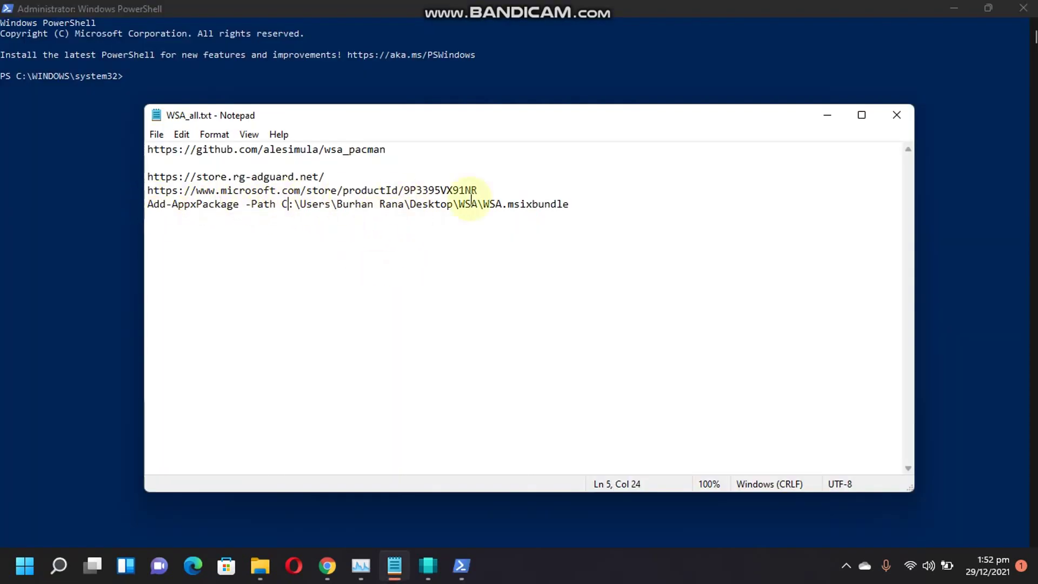
left_click(619, 203)
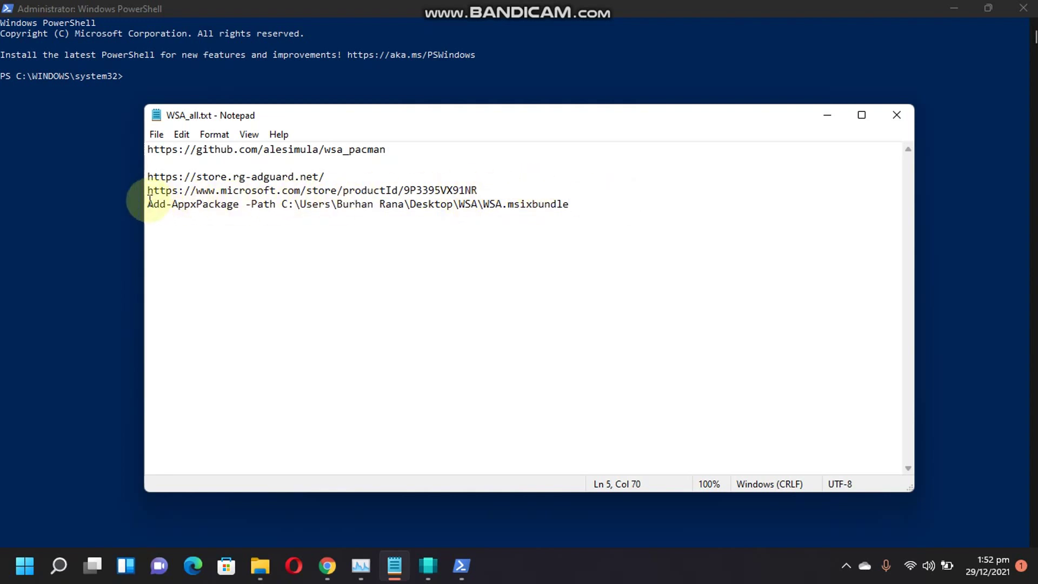
left_click_drag(147, 204, 612, 202)
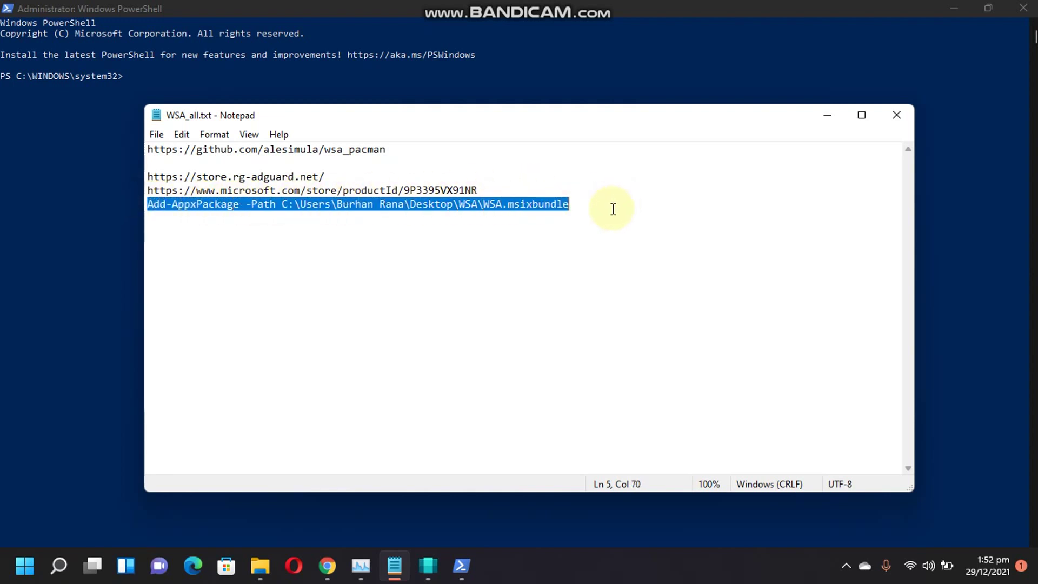
left_click(154, 86)
left_click(149, 76)
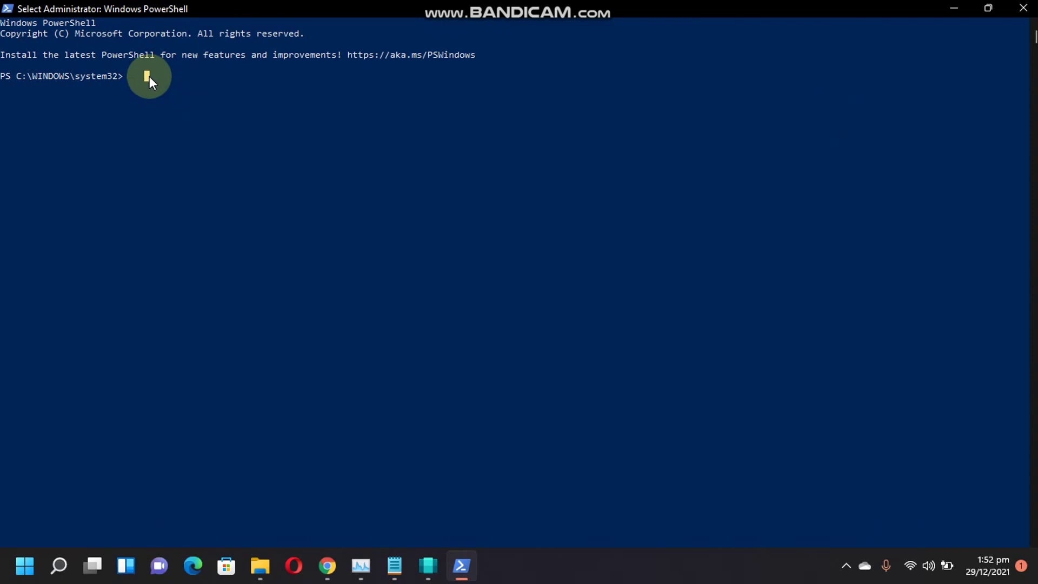
right_click(149, 76)
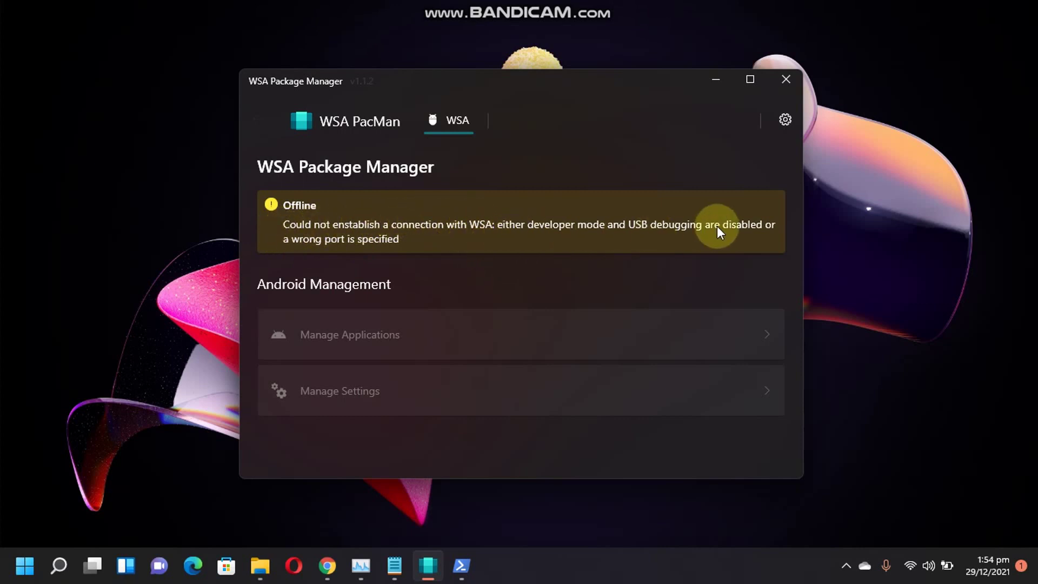
Step: Open Windows Subsystem for Android Settings and set Subsystem resources to Continuous
left_click(19, 575)
type("wsa")
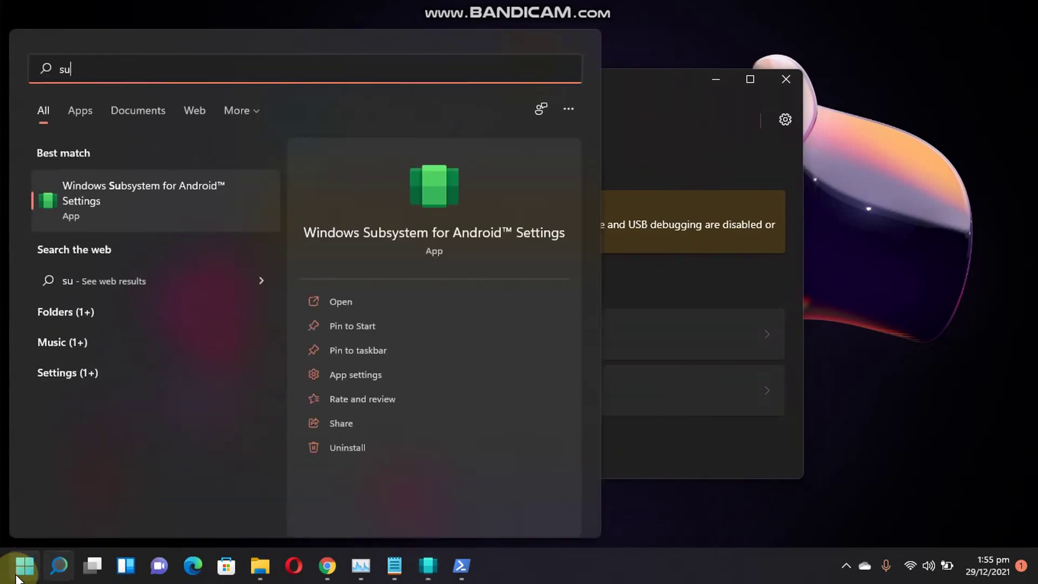
key("Return")
scroll(517, 237, "down", 1)
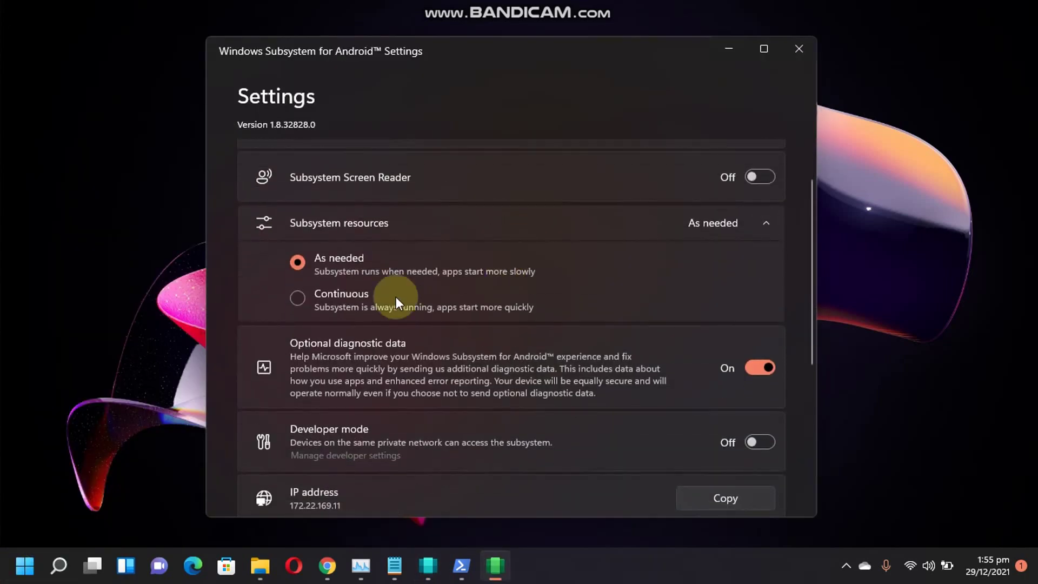
left_click(296, 300)
Step: Turn Developer mode On and open Manage developer settings
scroll(643, 282, "down", 2)
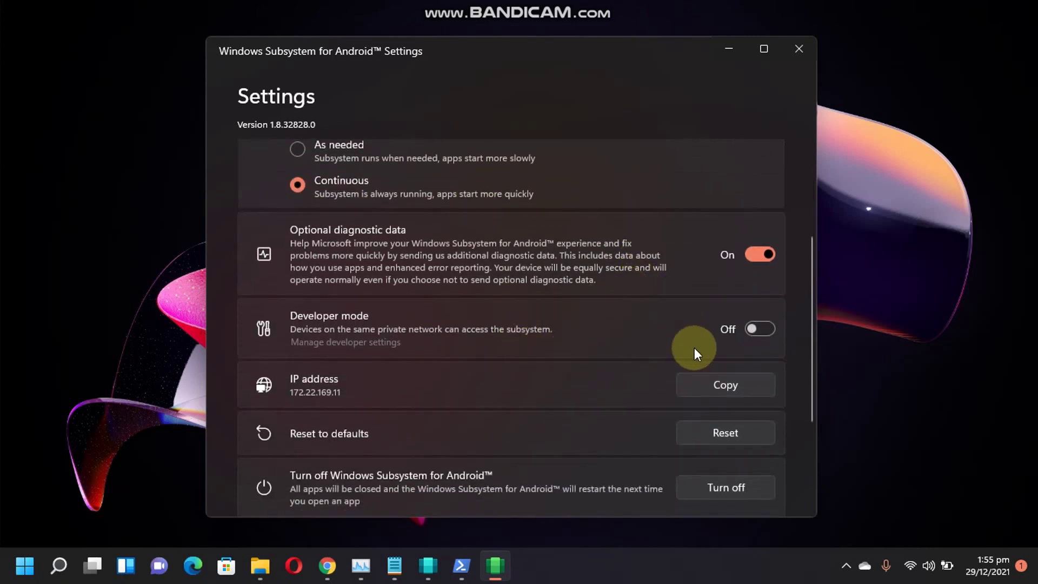
left_click(758, 328)
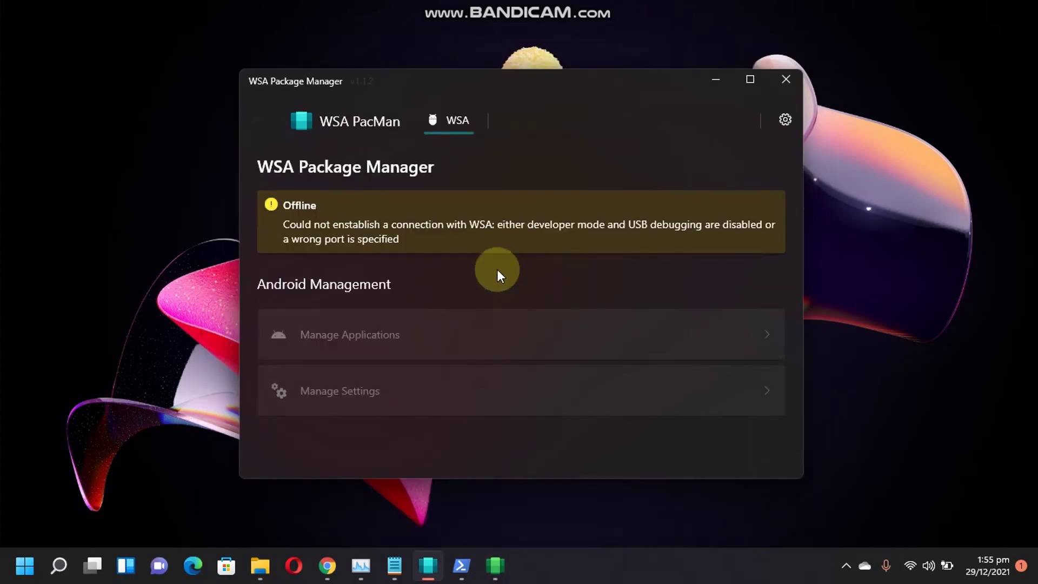
left_click(495, 566)
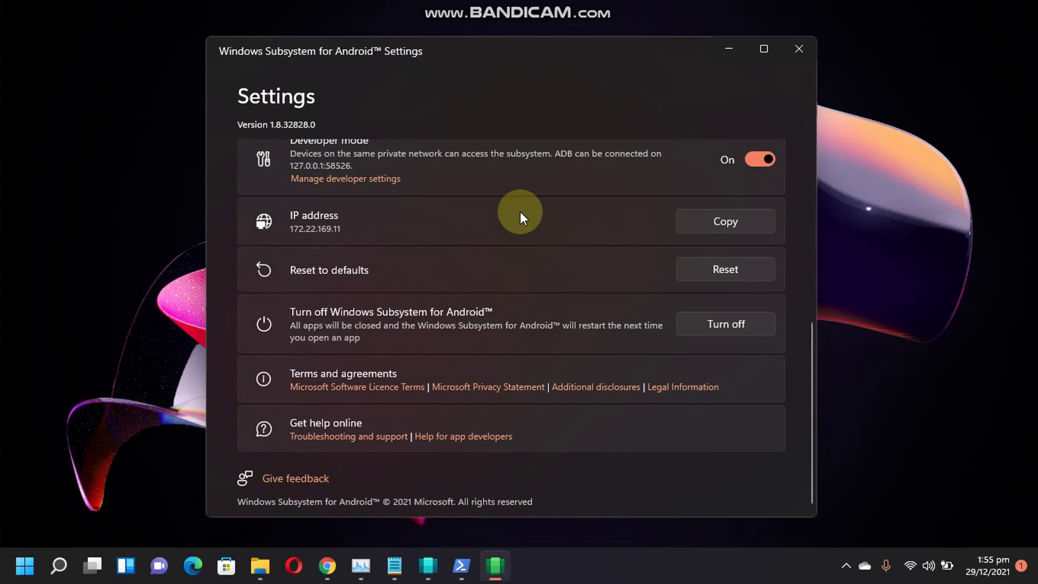
scroll(487, 233, "up", 1)
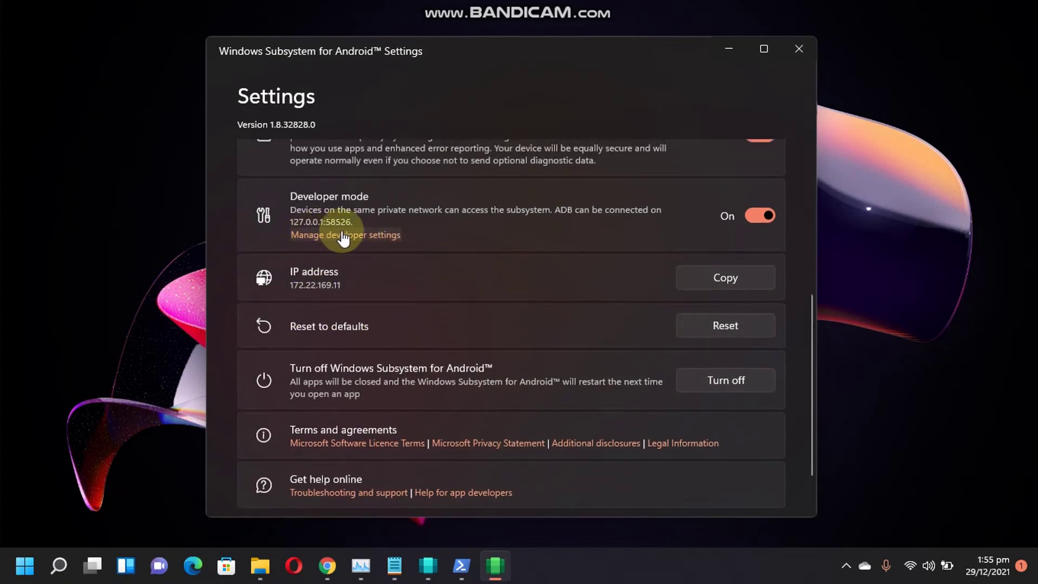
left_click(348, 236)
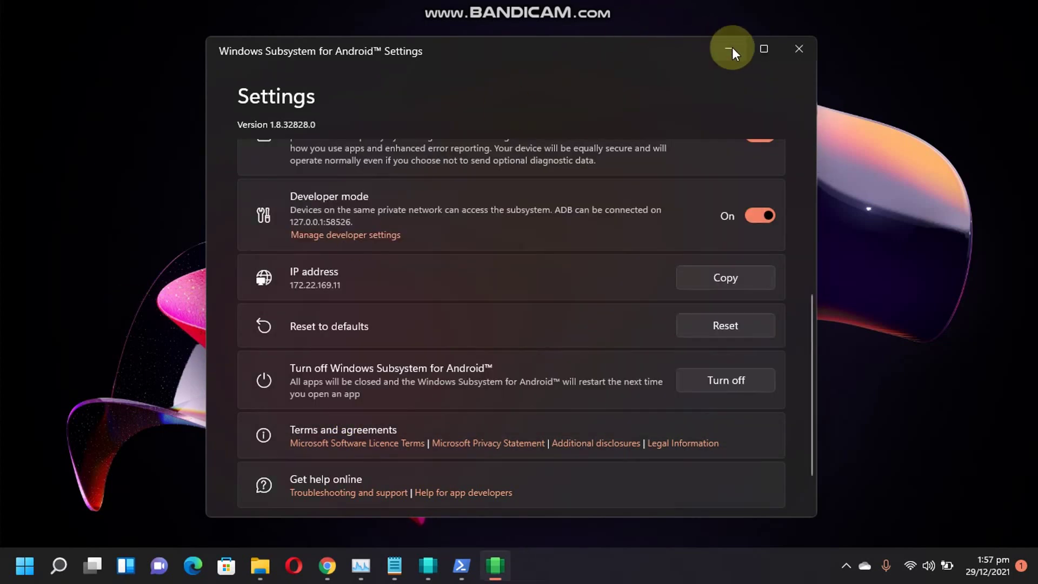
Step: Minimize WSA Settings and scroll through the Android Developer options list
left_click(734, 49)
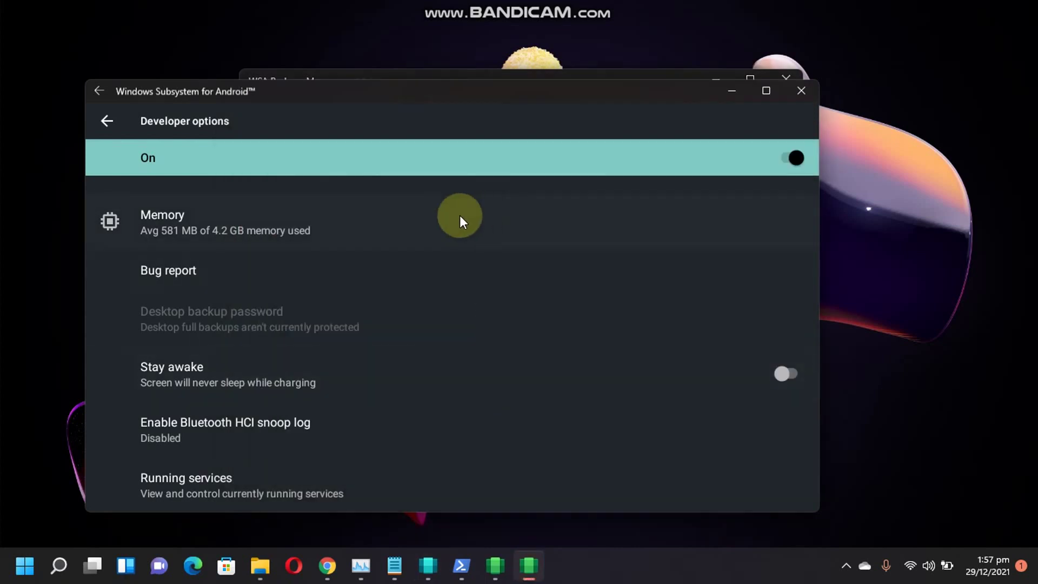
scroll(461, 219, "down", 3)
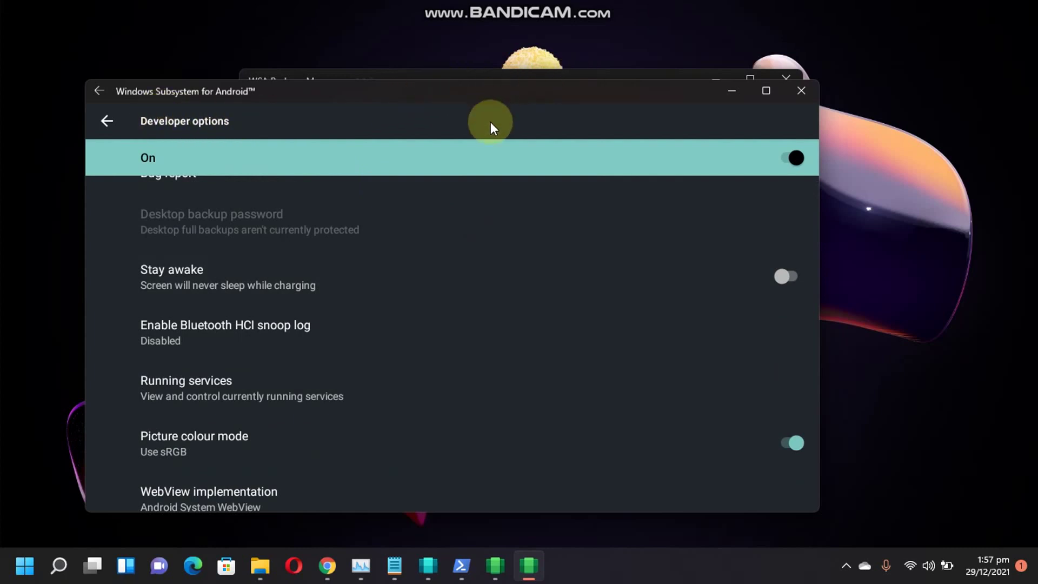
scroll(535, 270, "down", 5)
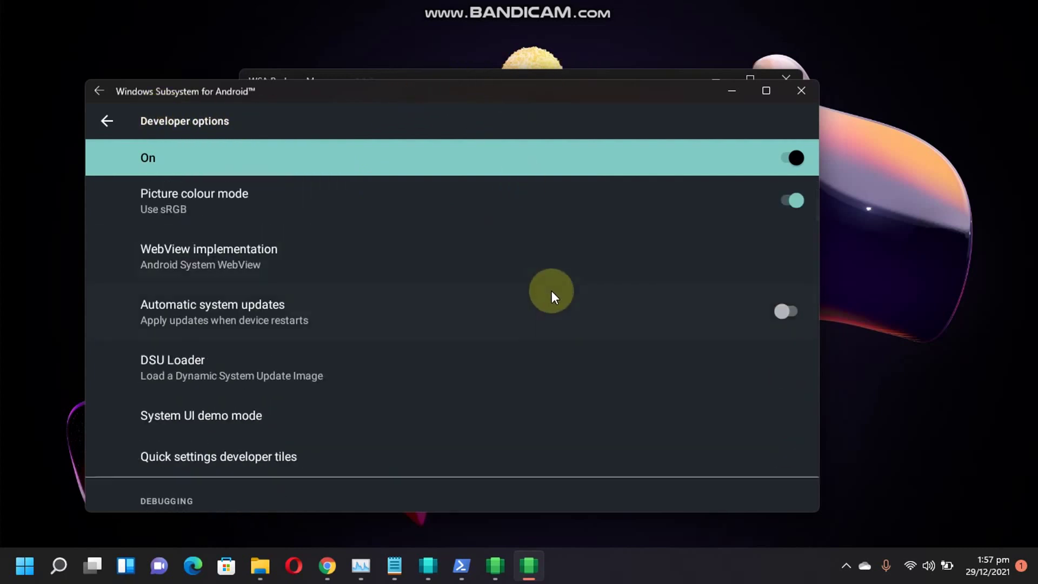
scroll(549, 314, "down", 2)
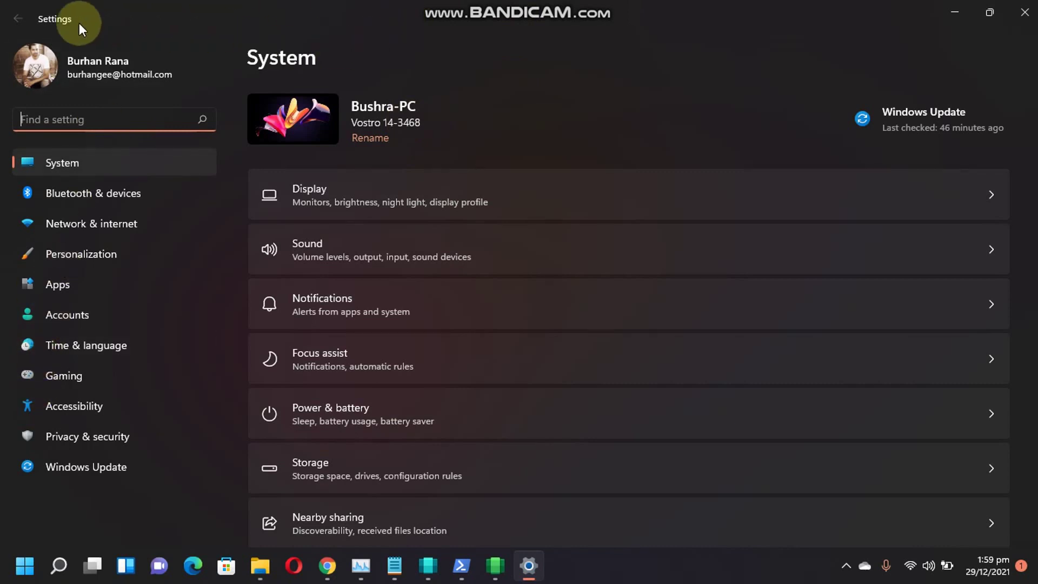
Step: Go to Apps > Optional features and open the Windows Features dialog from Related settings
left_click(57, 287)
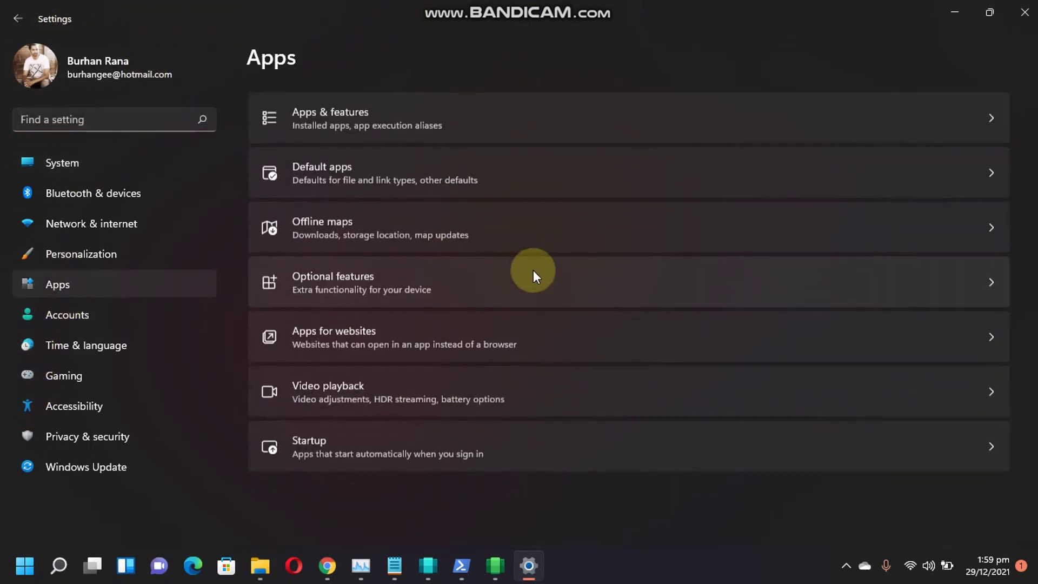
left_click(397, 284)
scroll(546, 351, "down", 8)
scroll(546, 354, "down", 2)
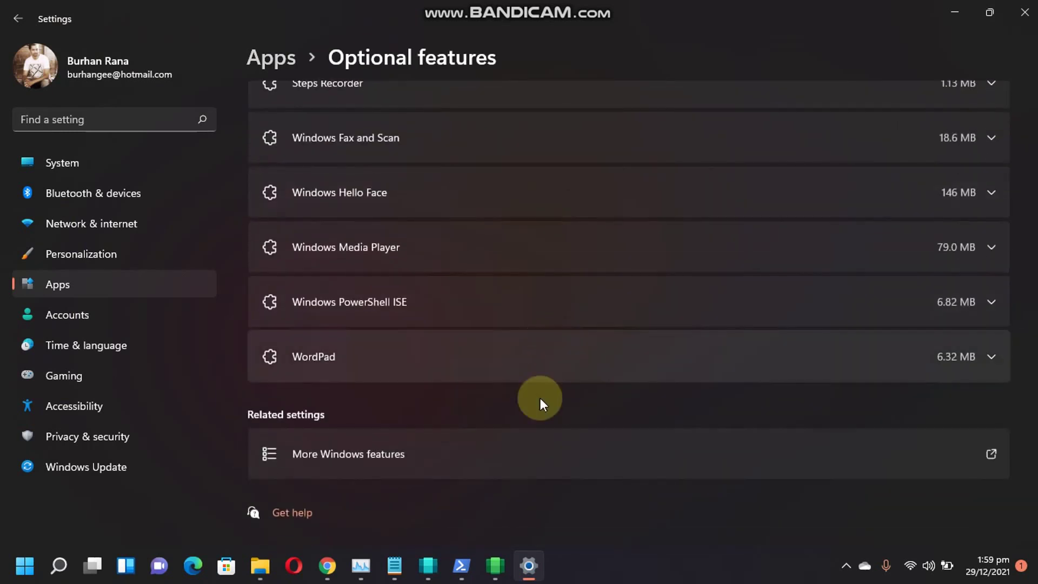
left_click(526, 443)
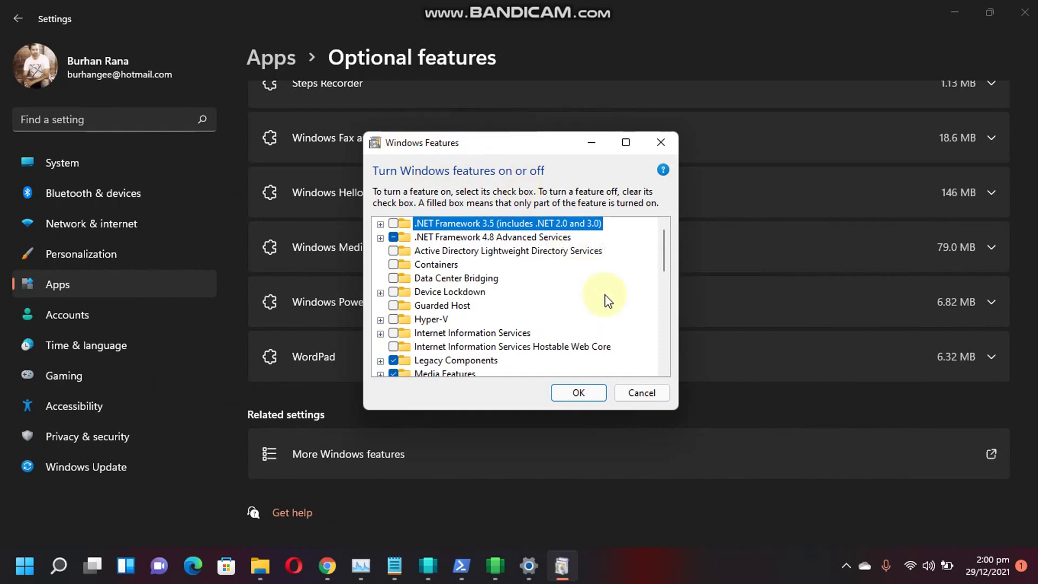
Step: Verify Virtual Machine Platform is checked in Windows Features, then cancel without changes
scroll(606, 296, "down", 4)
scroll(611, 297, "down", 4)
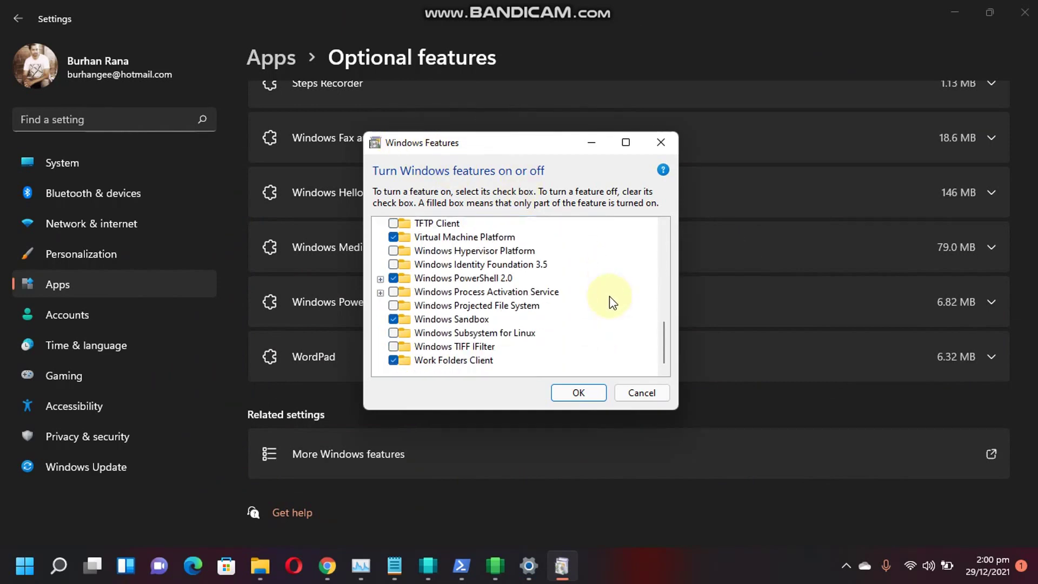
left_click(425, 238)
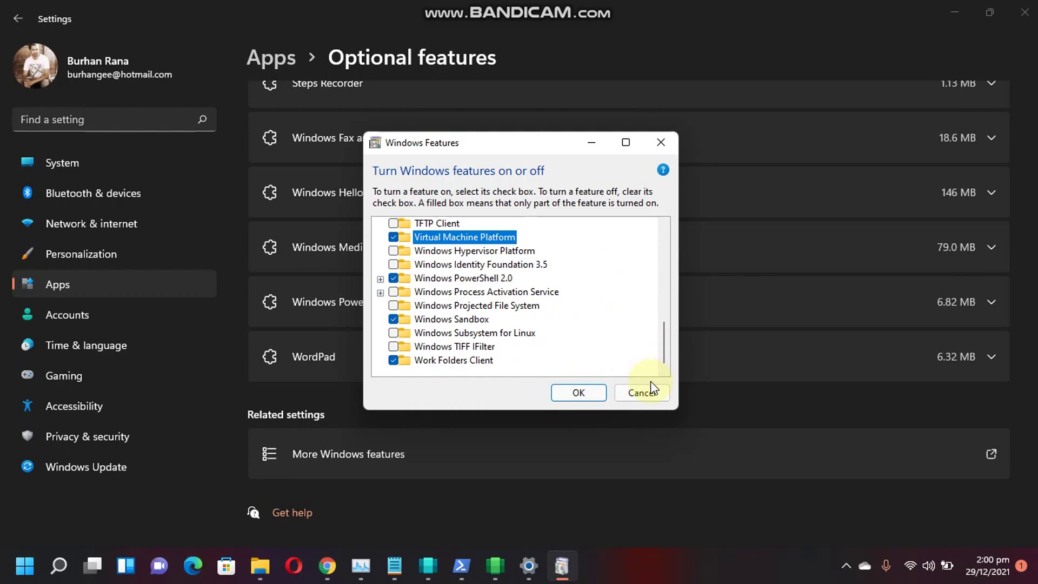
left_click(646, 394)
left_click(644, 394)
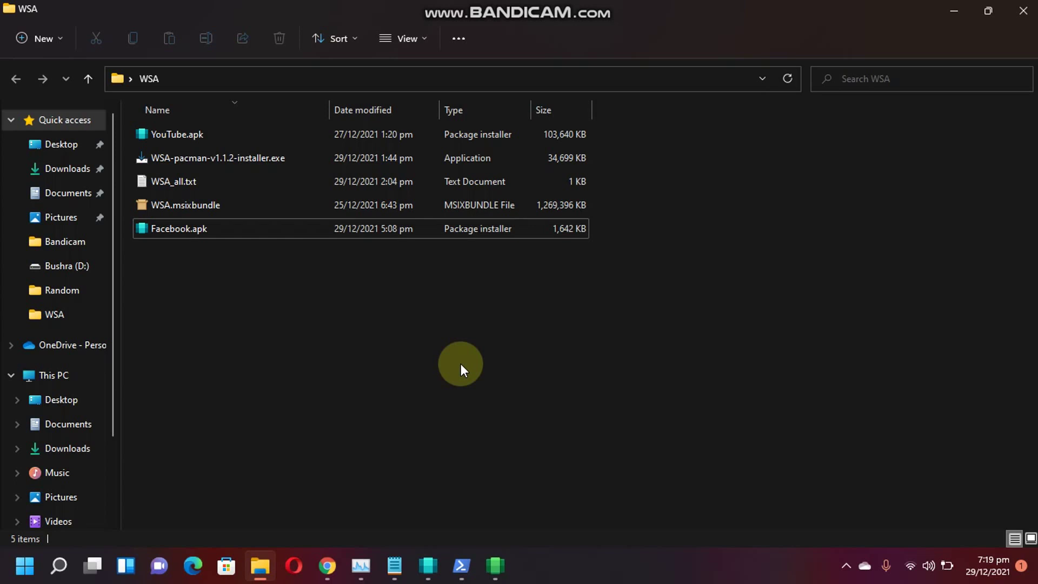
Step: Install Facebook.apk from the WSA folder as the Lite app through WSA PacMan
left_click(170, 228)
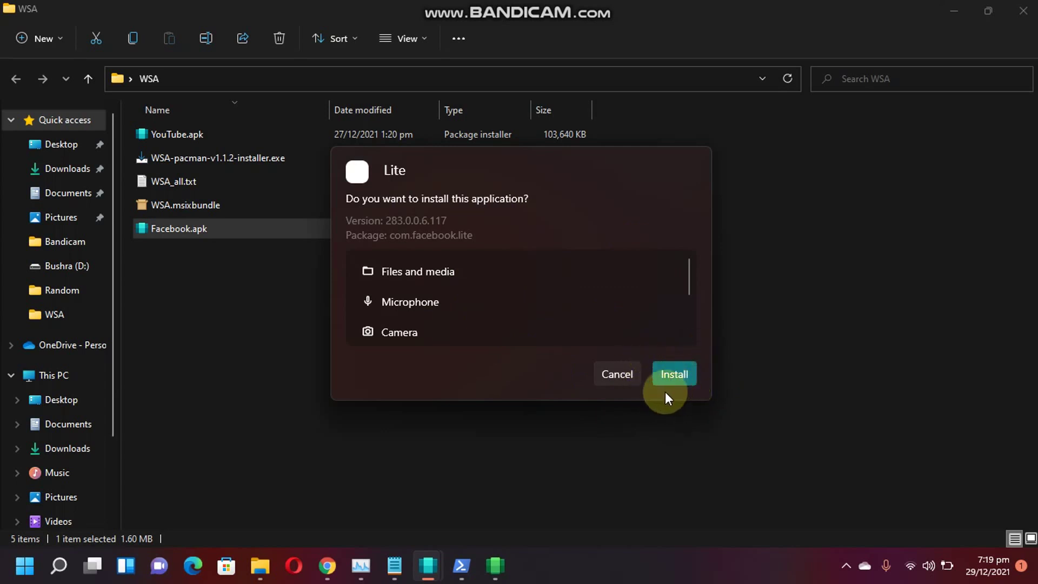
left_click(694, 373)
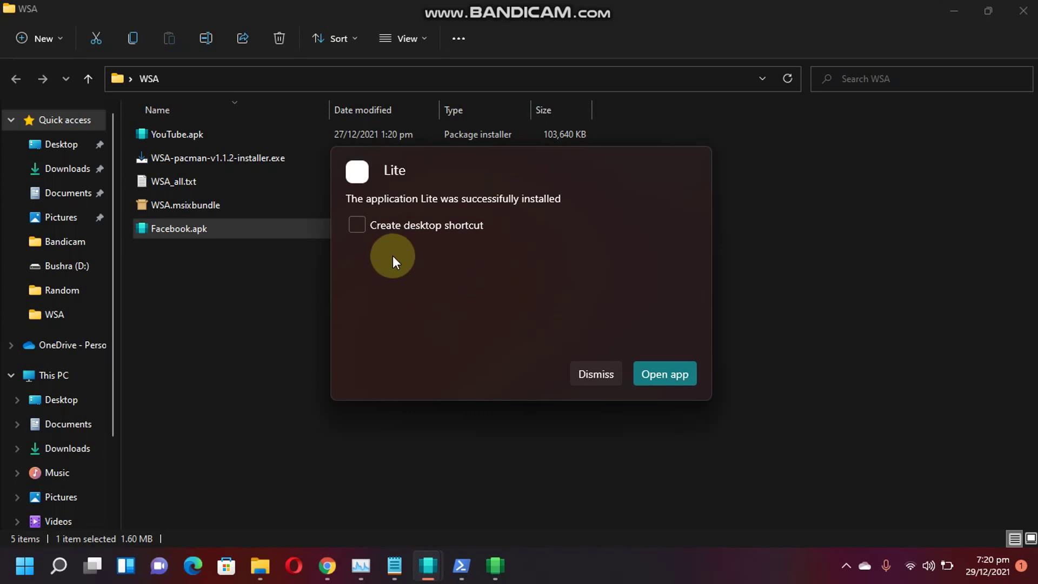
Step: Launch the installed Facebook Lite app and pick English as its language
left_click(666, 374)
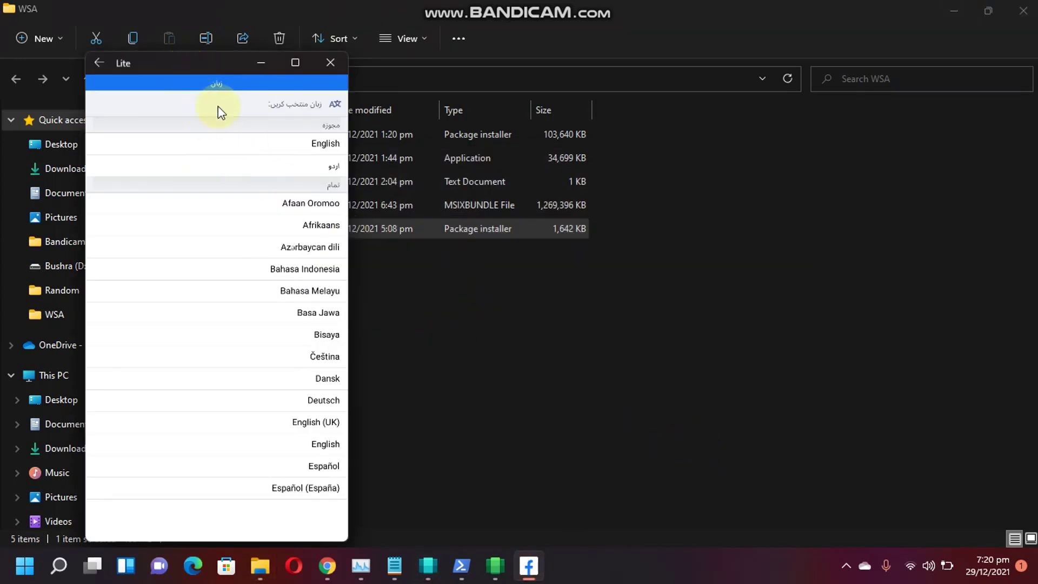
left_click(325, 143)
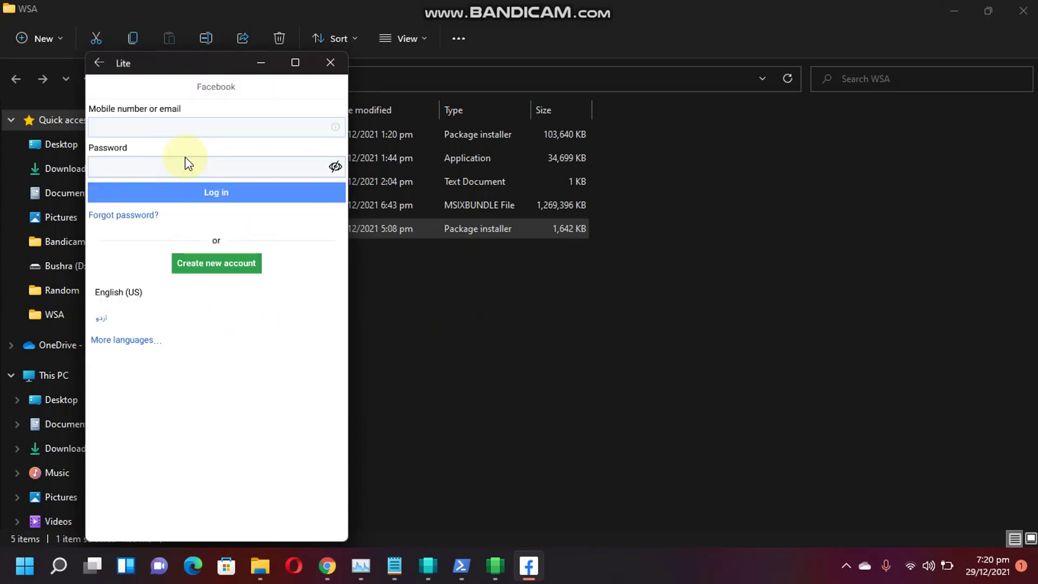